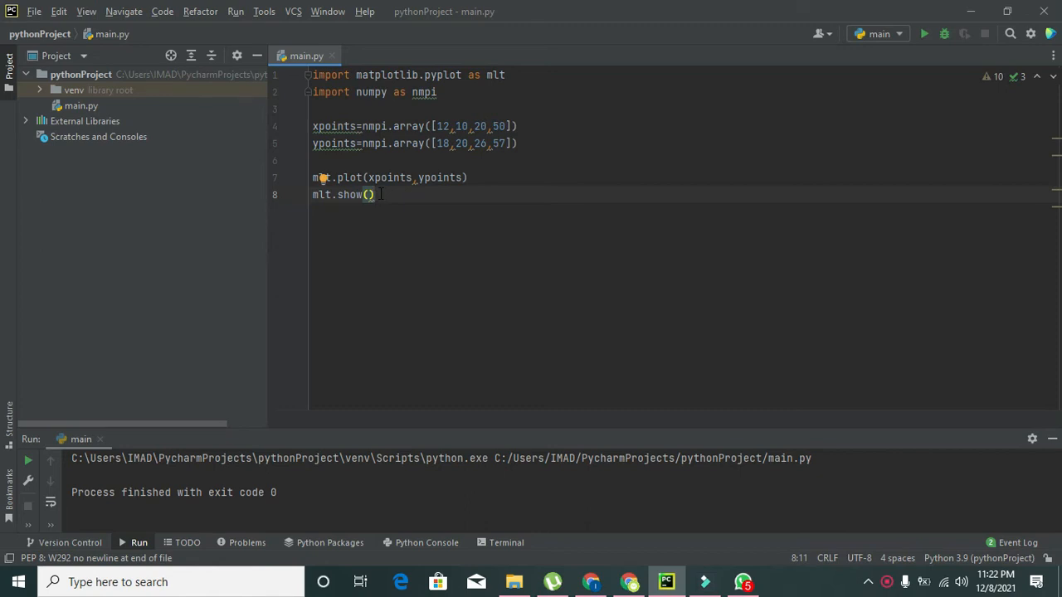
- Review the plot and show lines and the matplotlib.pyplot import with its mlt alias
drag(378, 194, 312, 176)
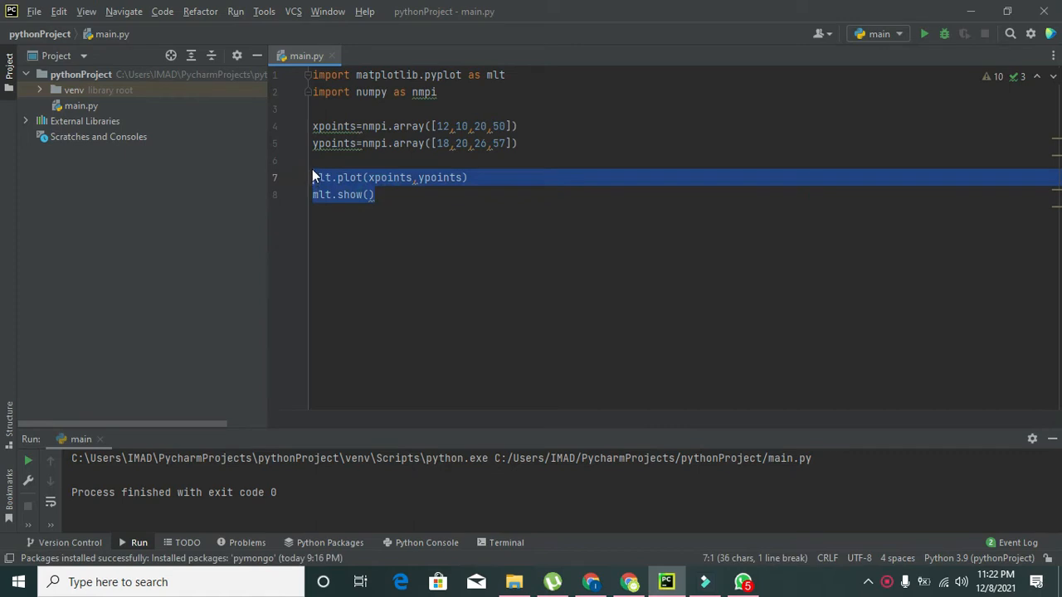
click(320, 160)
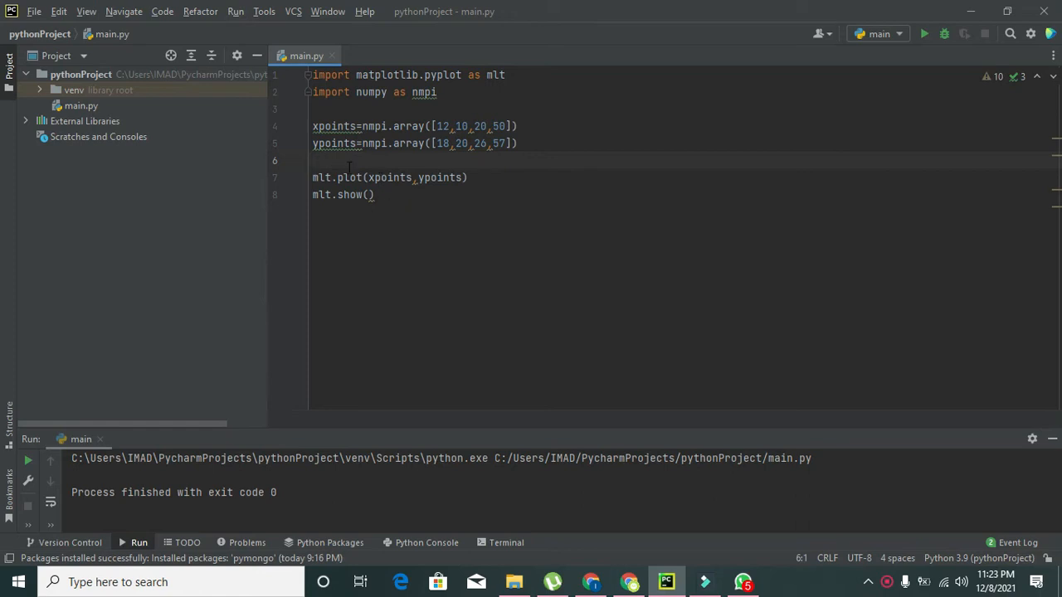
click(382, 196)
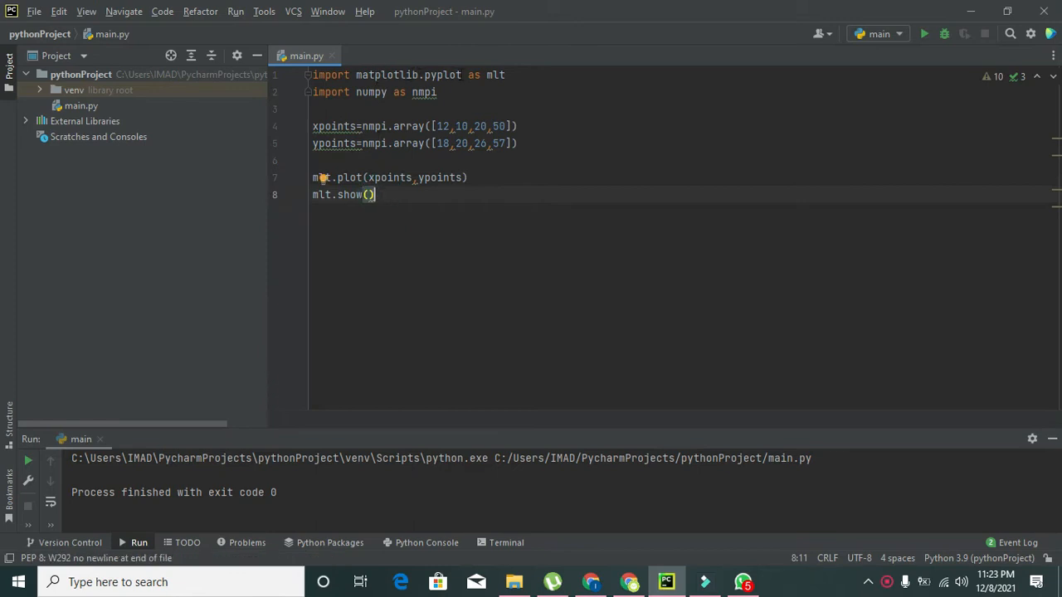
drag(462, 75, 356, 74)
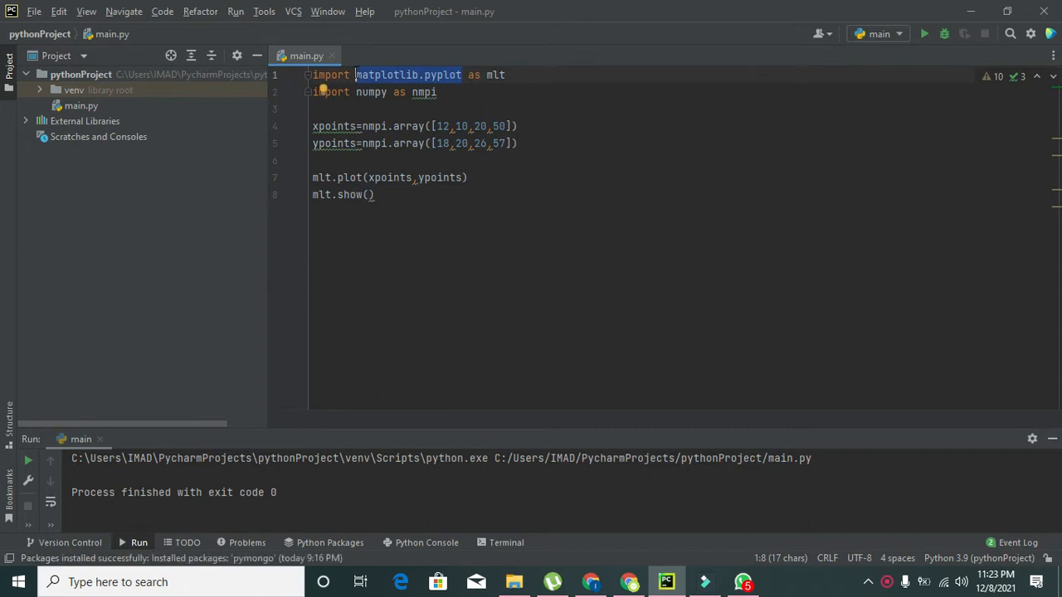
mouse_move(473, 76)
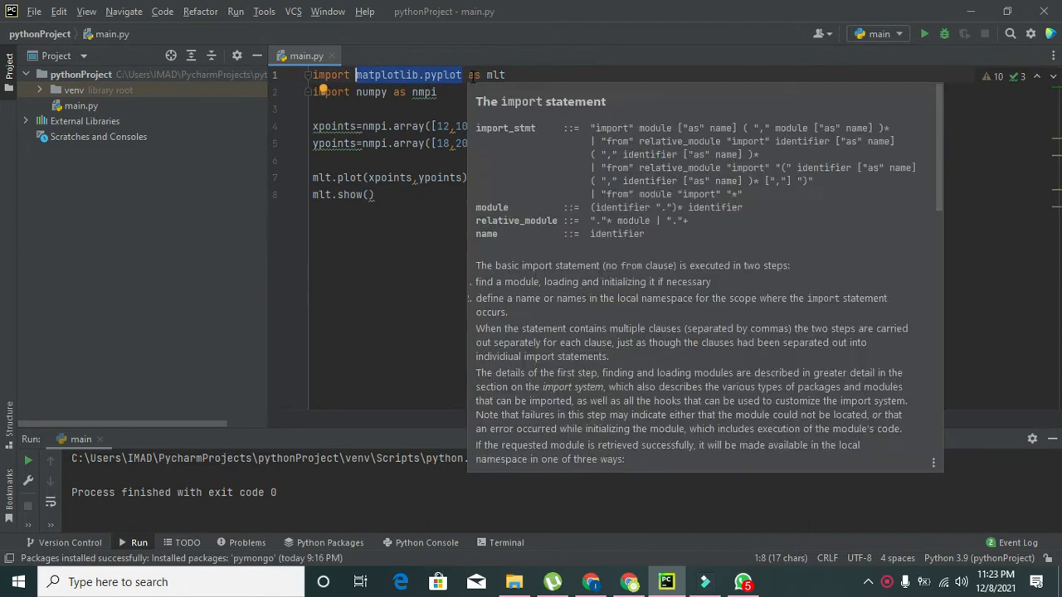
click(454, 92)
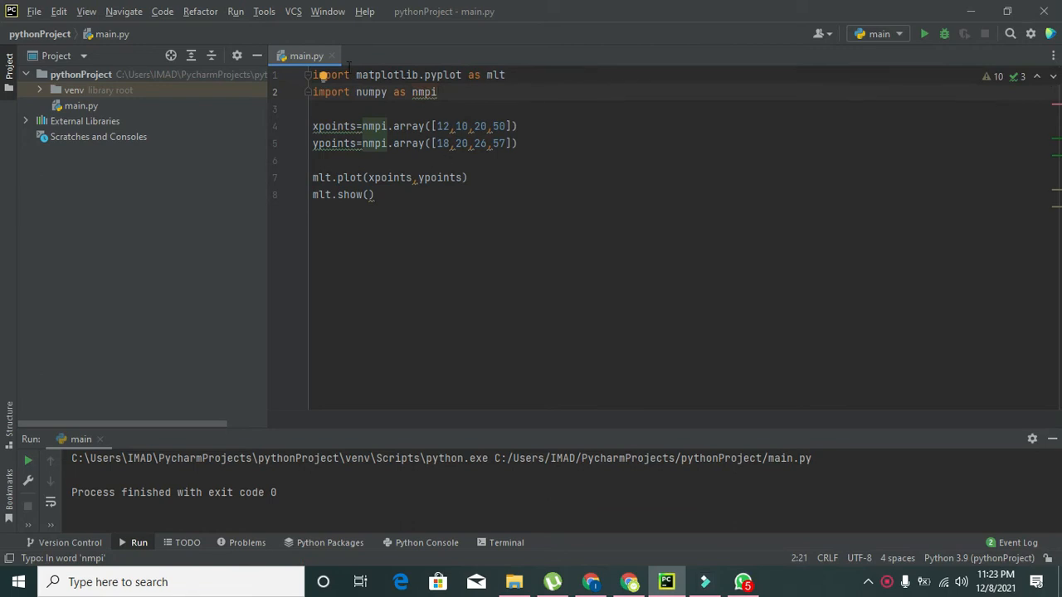
drag(508, 75, 298, 75)
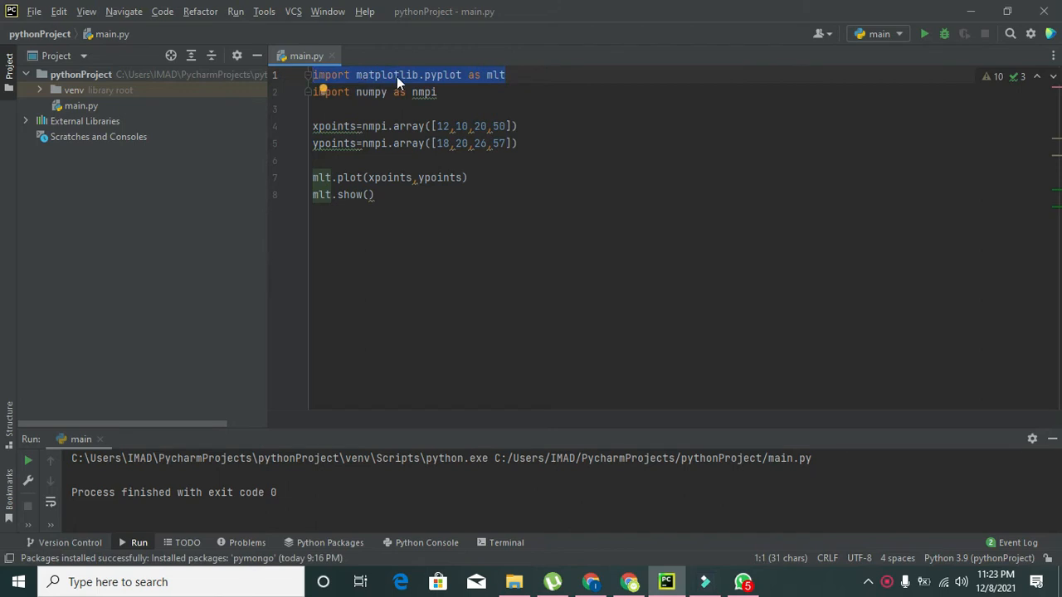
click(490, 78)
double_click(490, 78)
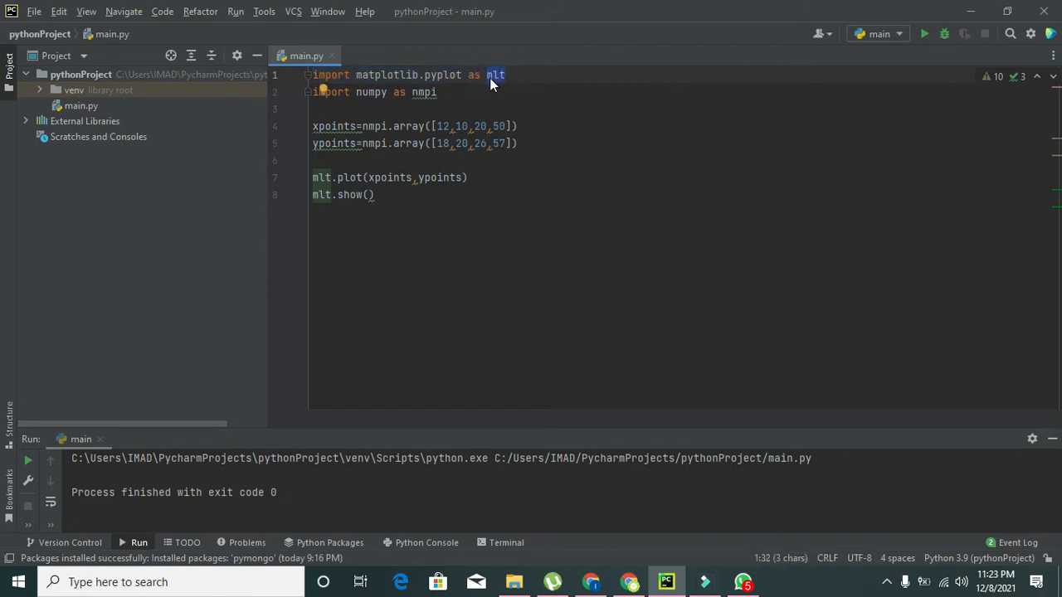
double_click(431, 74)
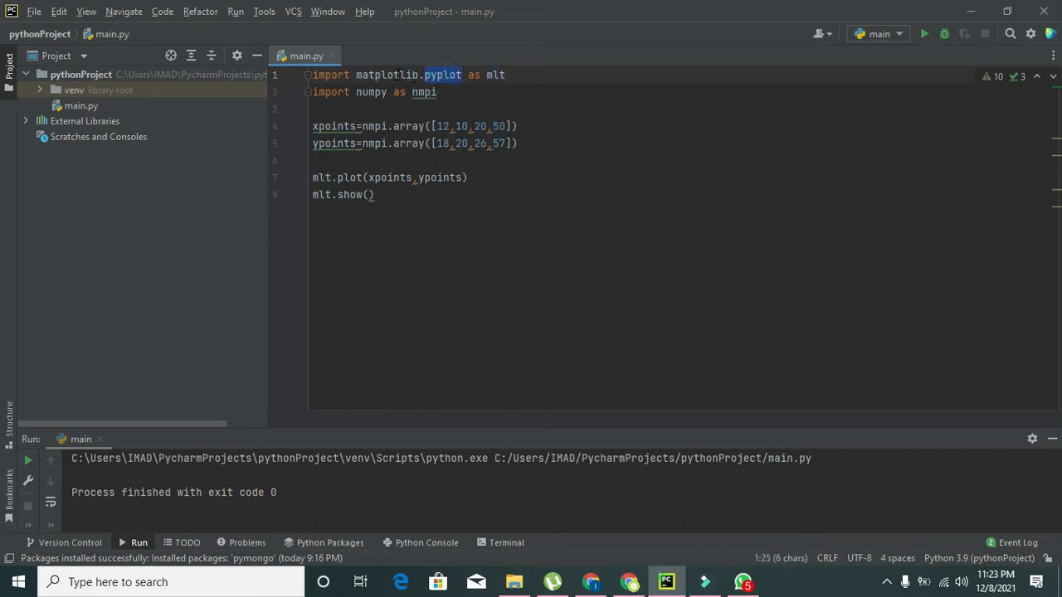
double_click(396, 75)
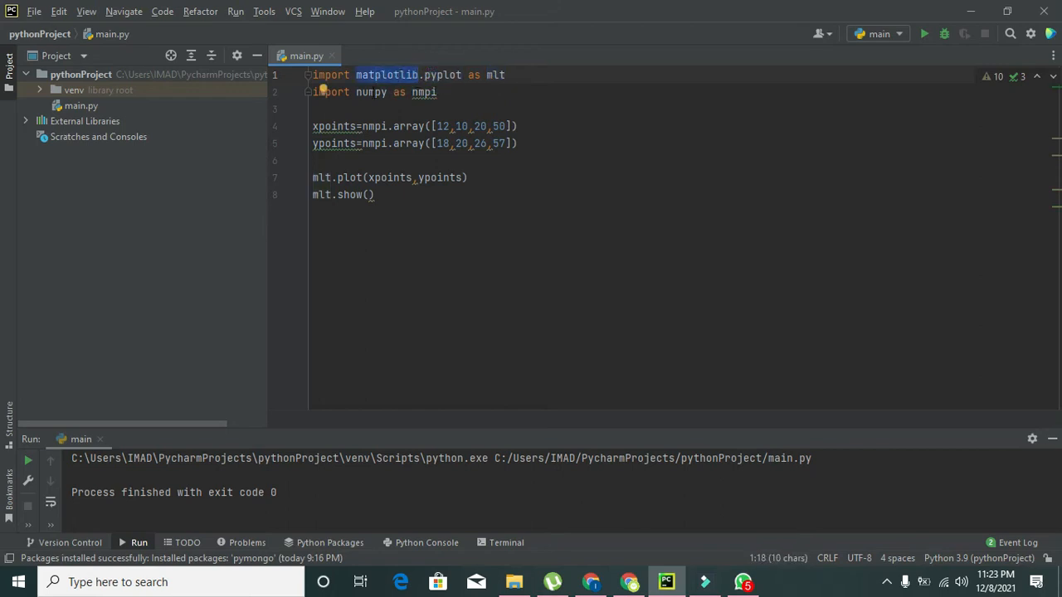
- Review the numpy import line and its nmpi alias
double_click(370, 92)
double_click(424, 92)
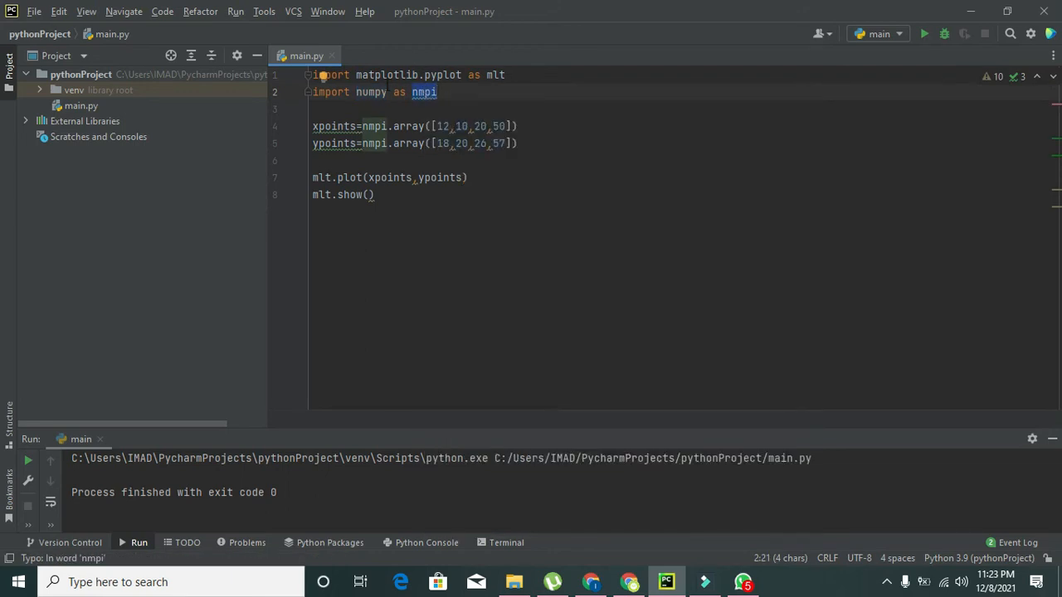
double_click(371, 92)
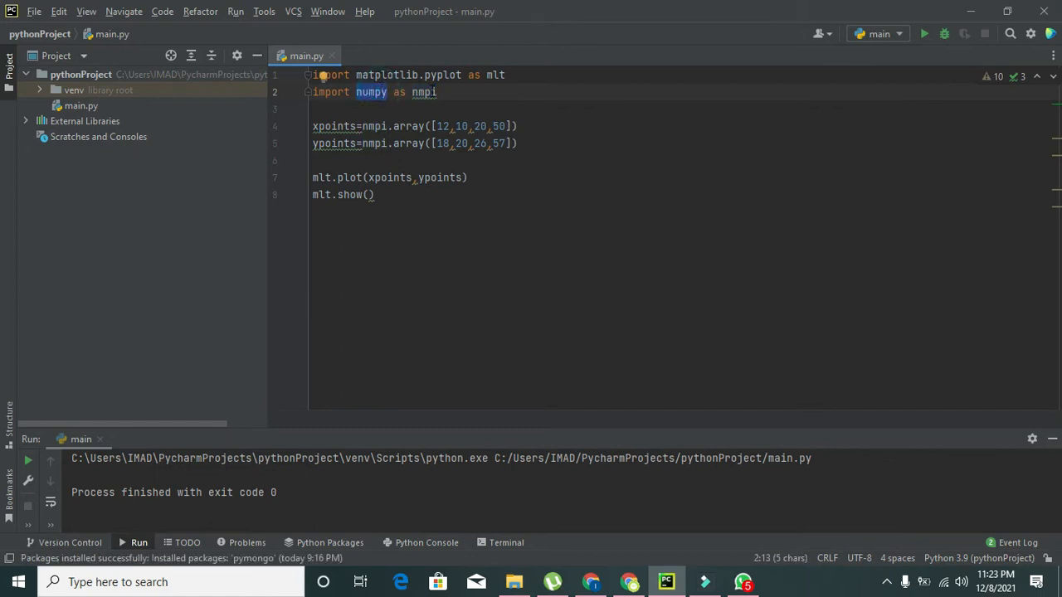
click(431, 105)
double_click(371, 92)
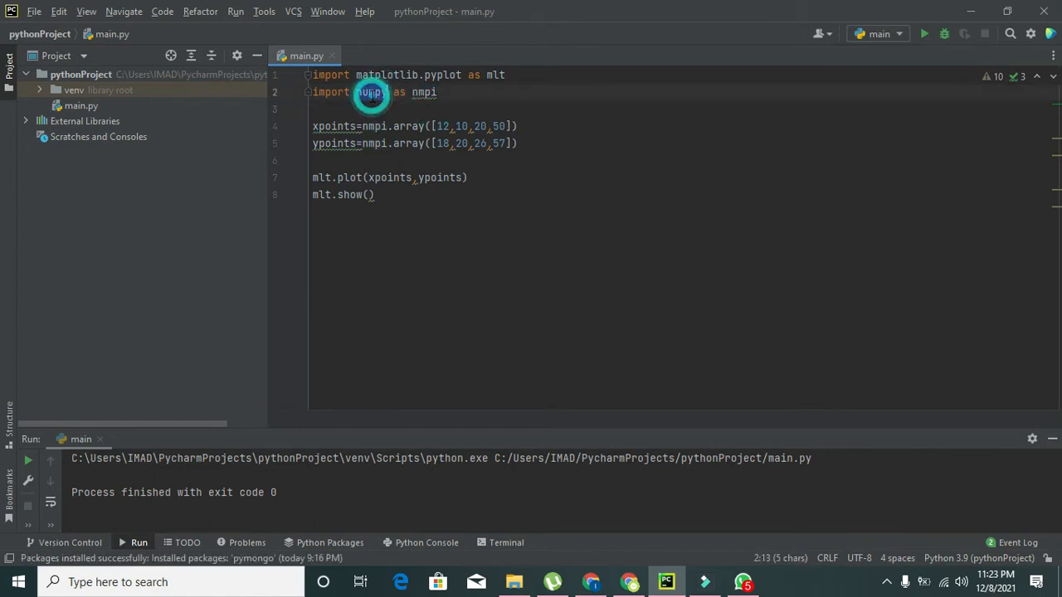
double_click(423, 92)
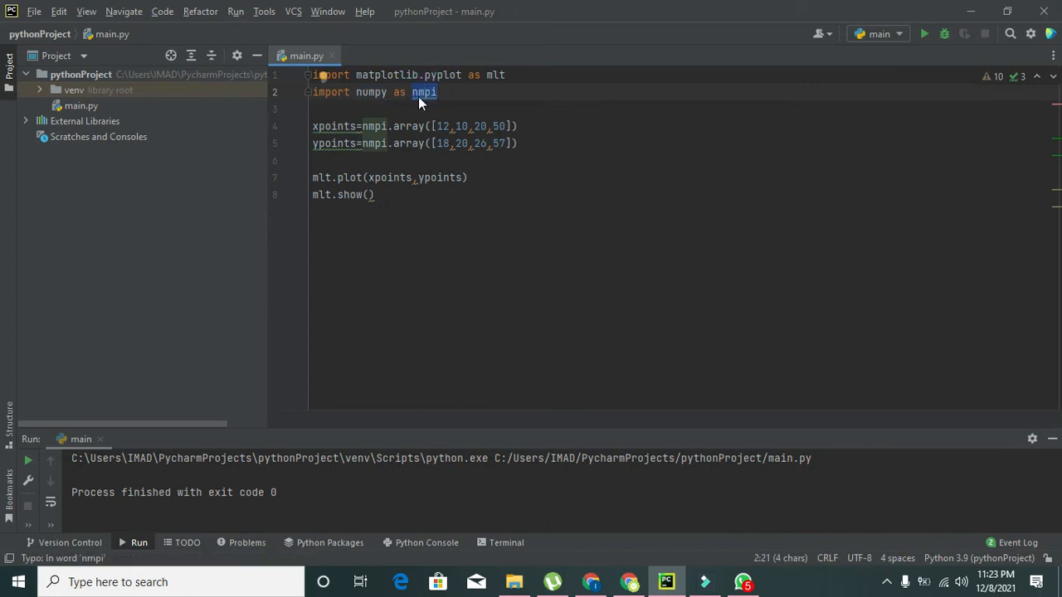
click(426, 109)
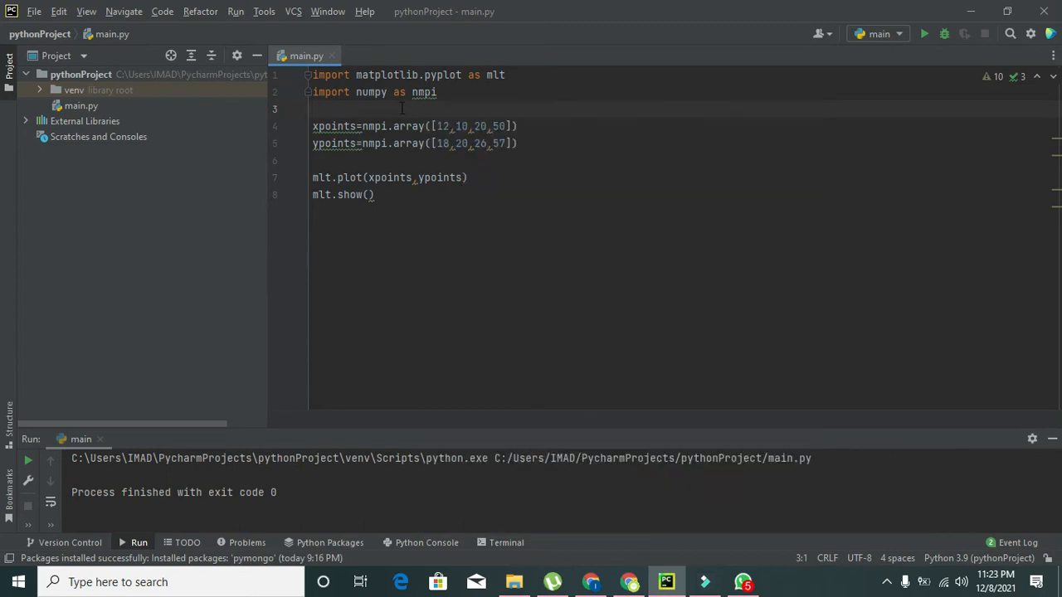
click(403, 107)
- Review the xpoints and ypoints array definitions and their values
mouse_move(357, 126)
mouse_down()
mouse_move(305, 126)
mouse_move(305, 144)
mouse_up()
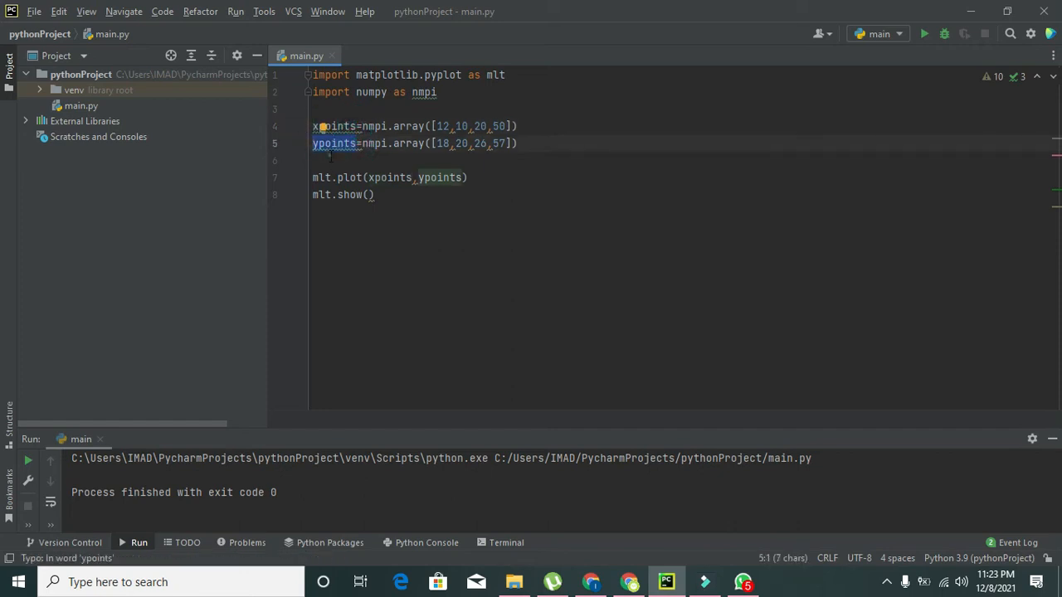
click(330, 160)
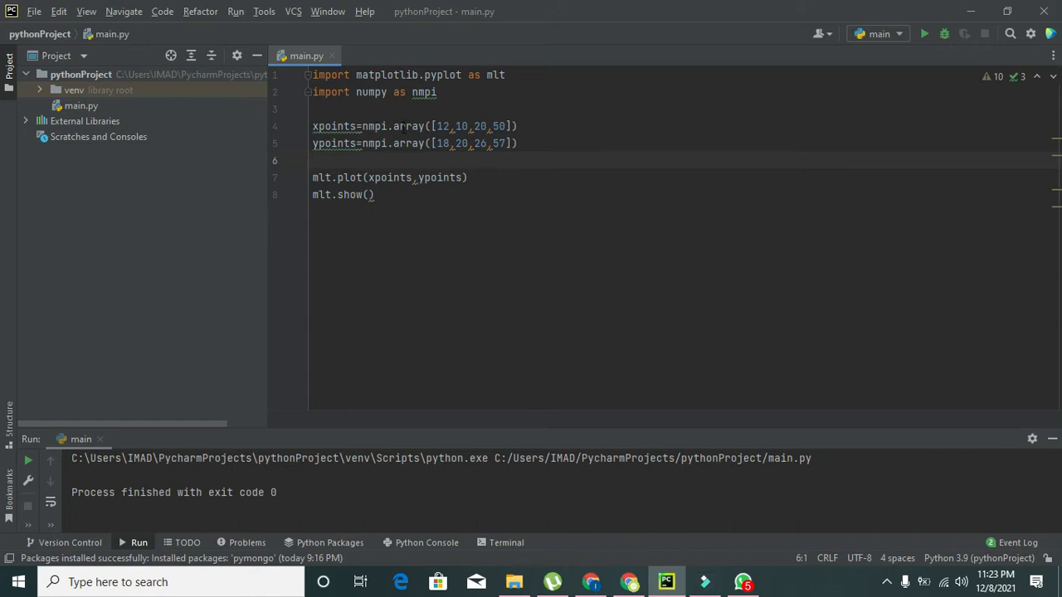
click(405, 126)
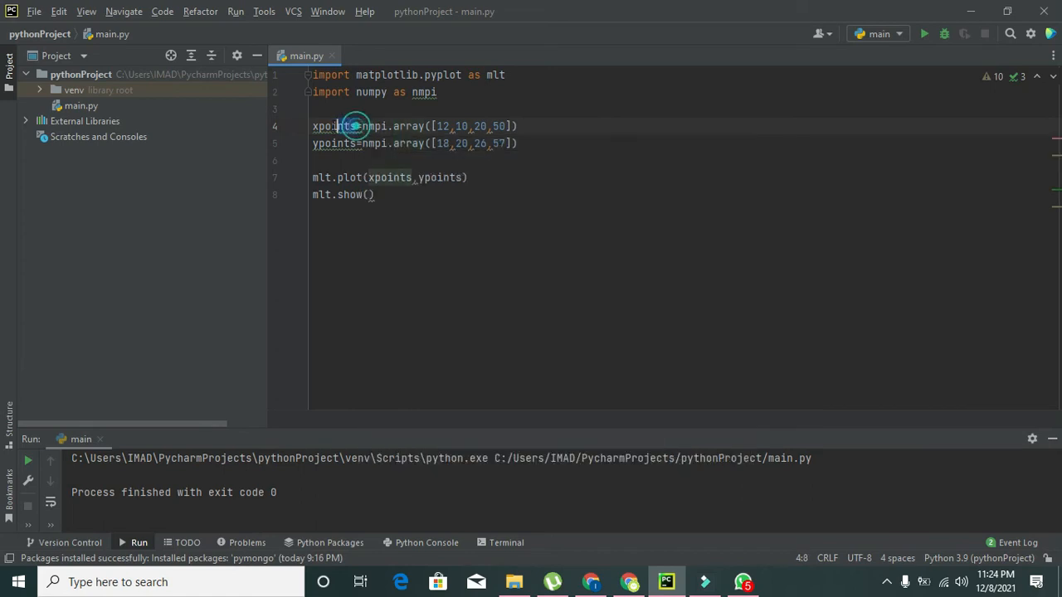
drag(357, 126, 311, 128)
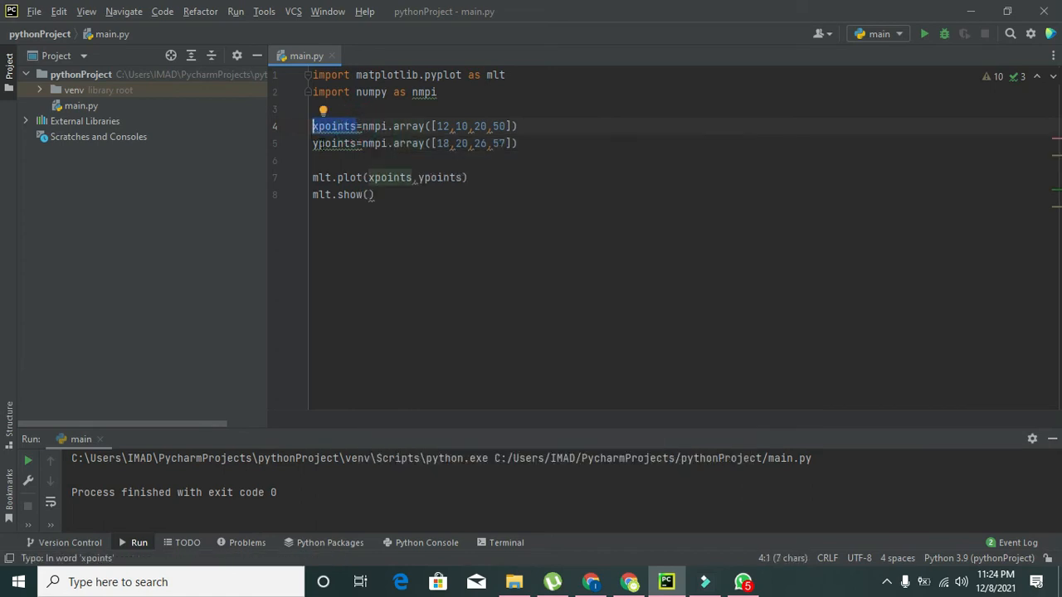
drag(363, 143, 520, 146)
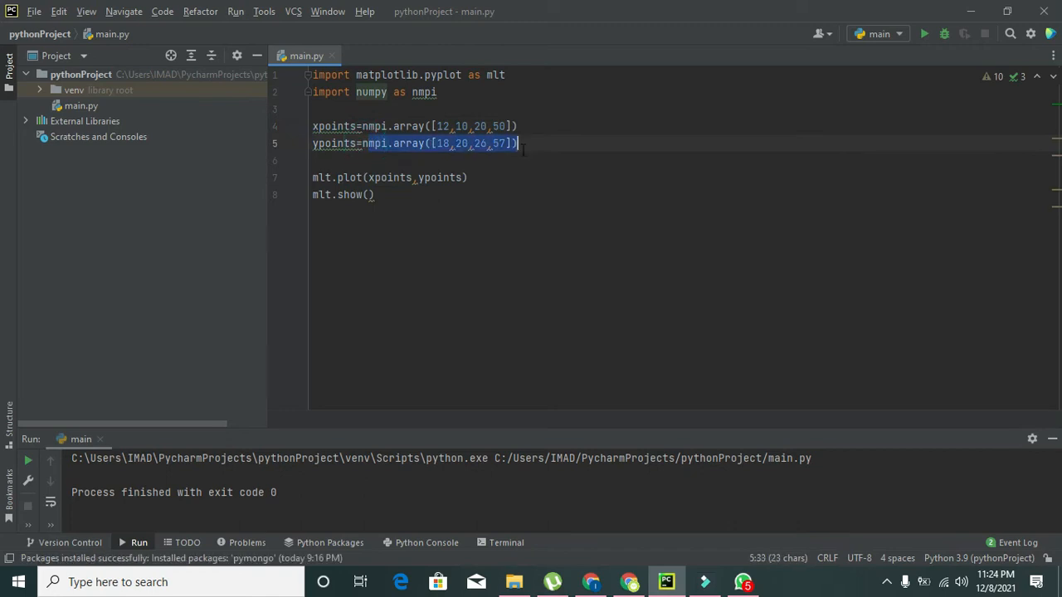
drag(357, 143, 308, 142)
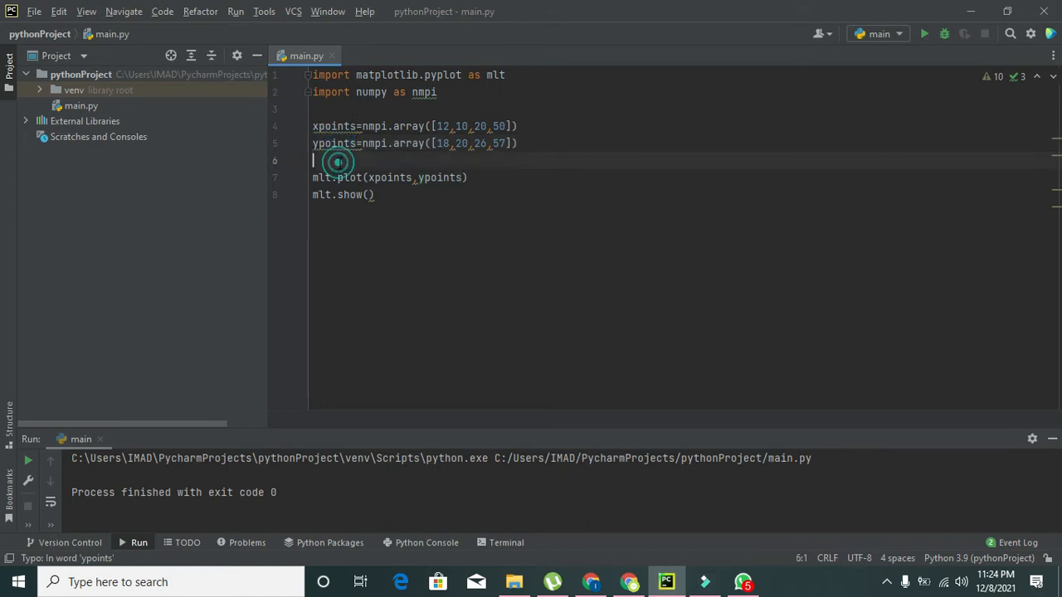
click(313, 160)
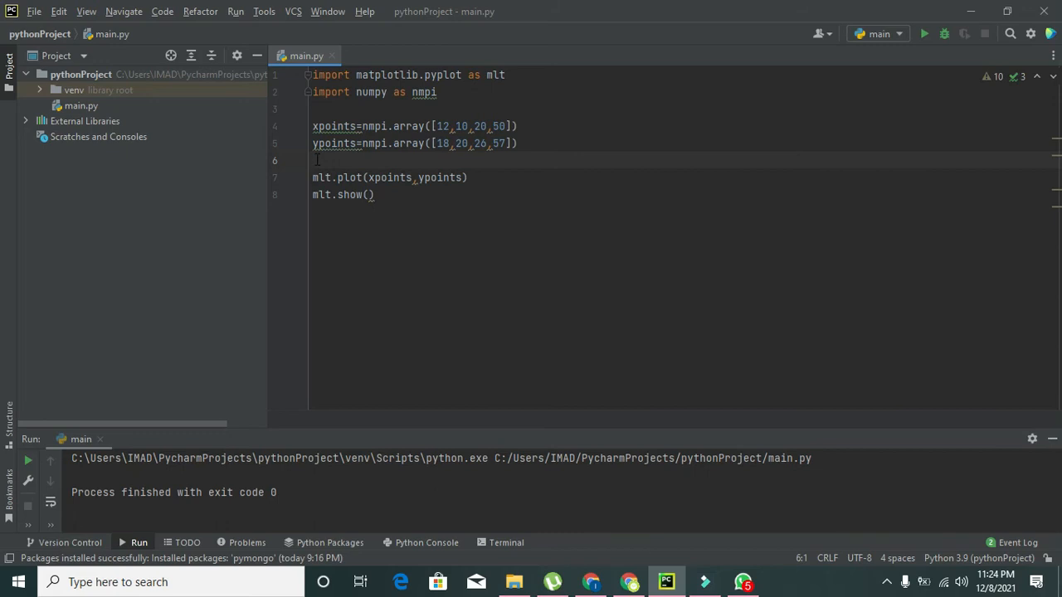
- Add empty mlt.xlabel() and mlt.ylabel() calls on new lines after the plot call
click(478, 177)
key(Return)
key(Return)
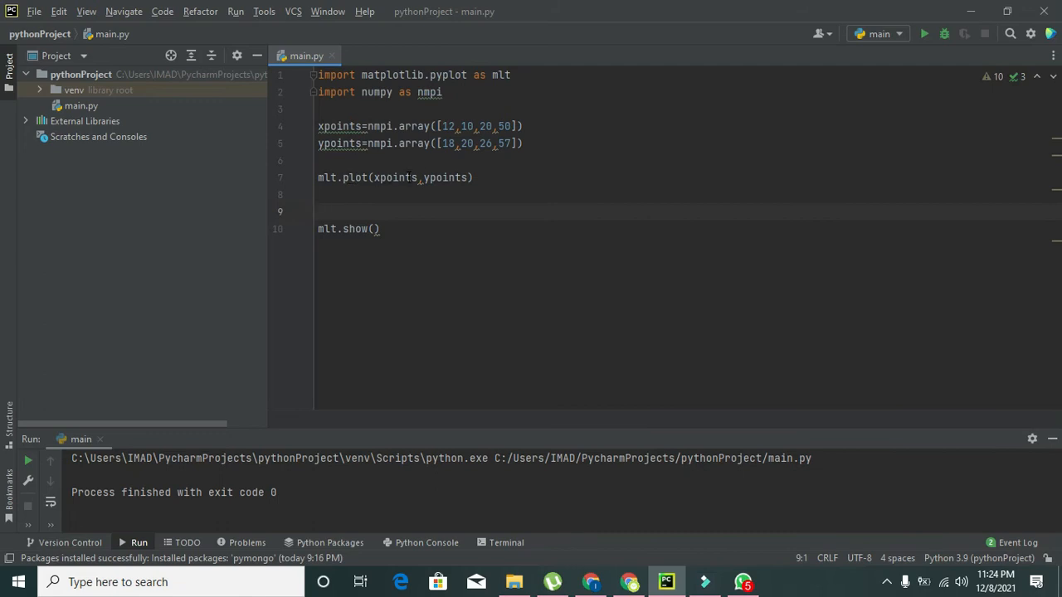
mouse_move(418, 177)
mouse_down()
mouse_move(377, 176)
mouse_move(423, 177)
mouse_up()
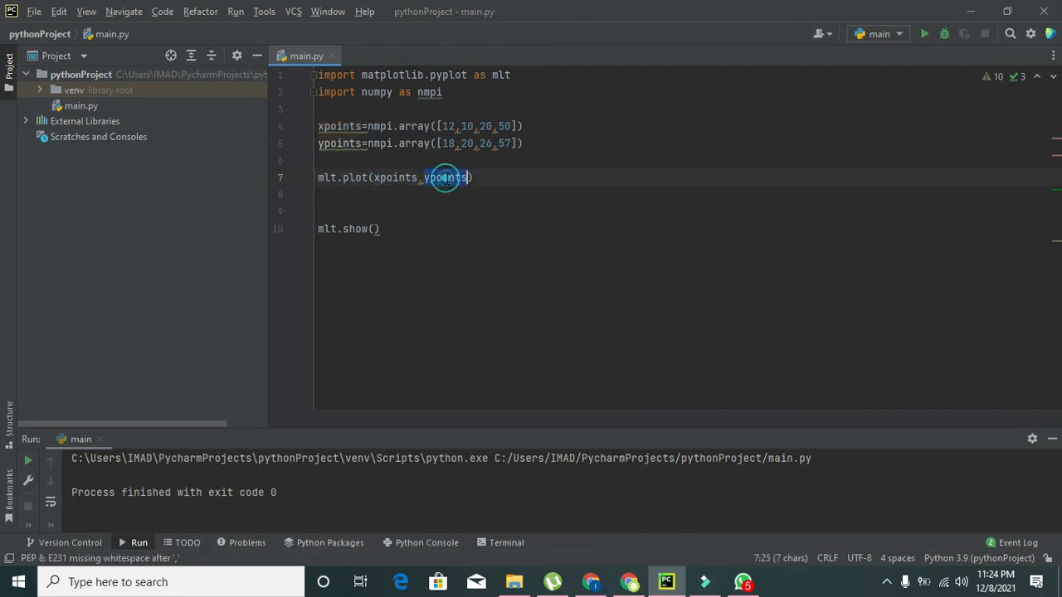
double_click(445, 177)
click(350, 199)
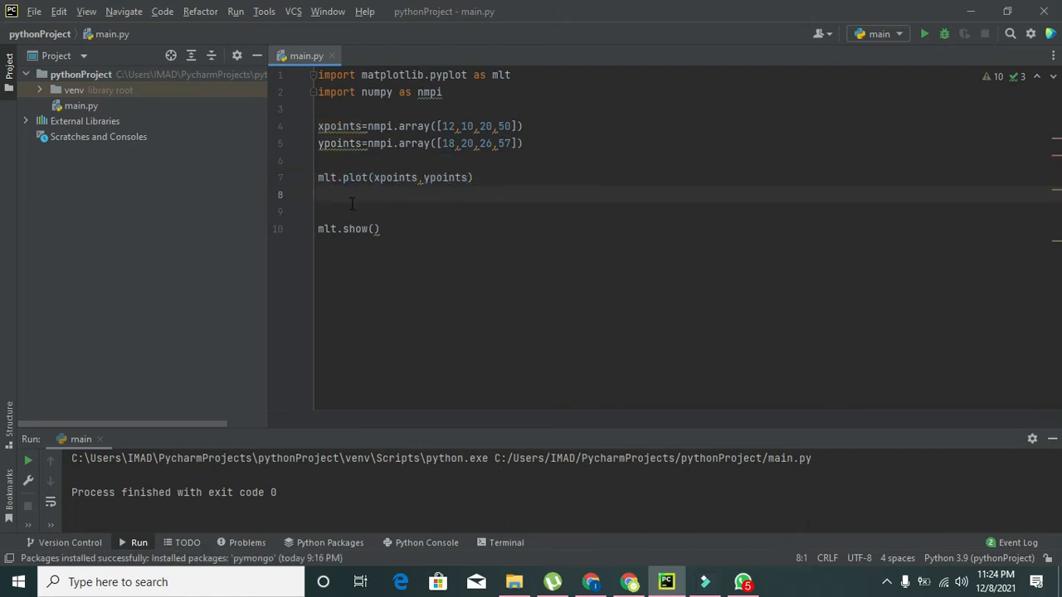
text(mllt)
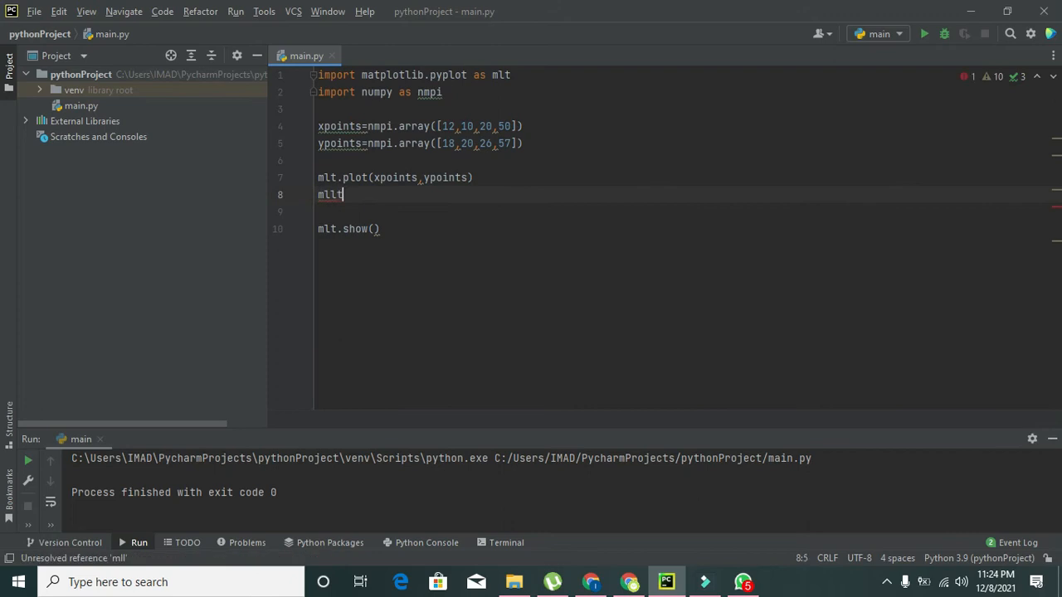
key(BackSpace)
text(t.)
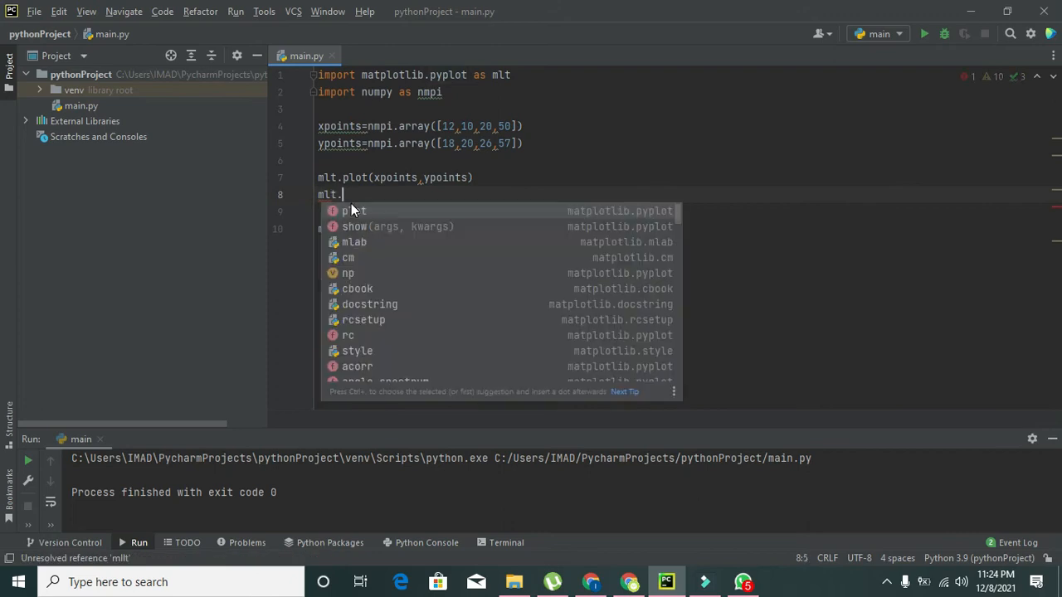
text(x)
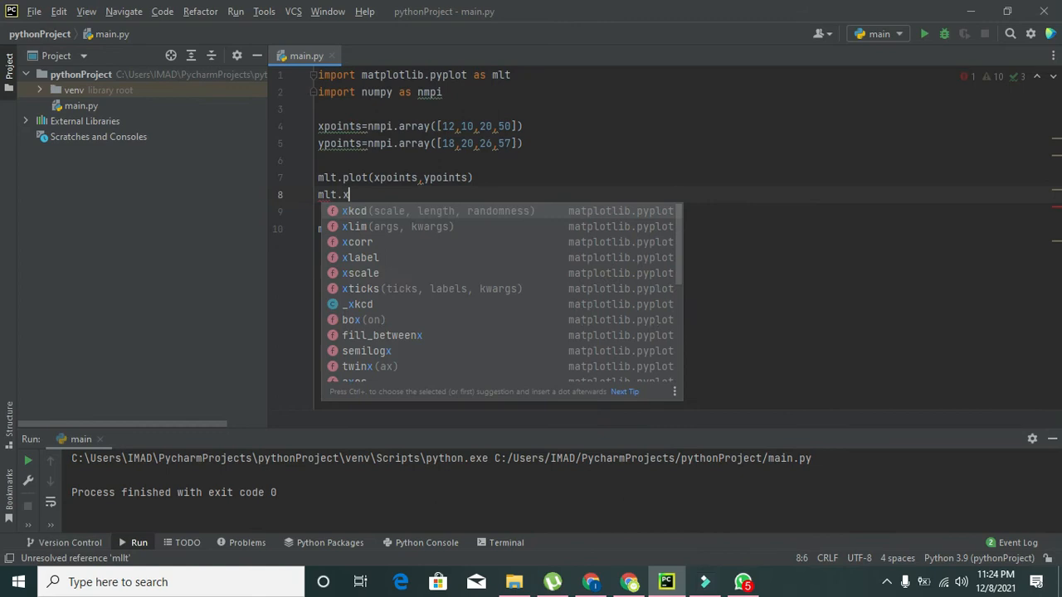
text(label)
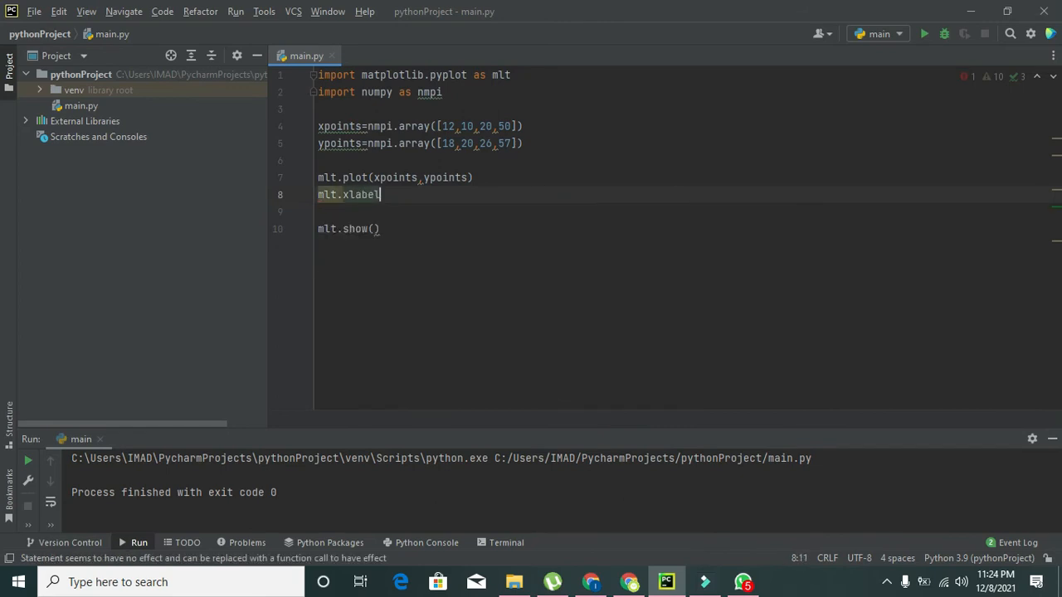
text(();)
key(Return)
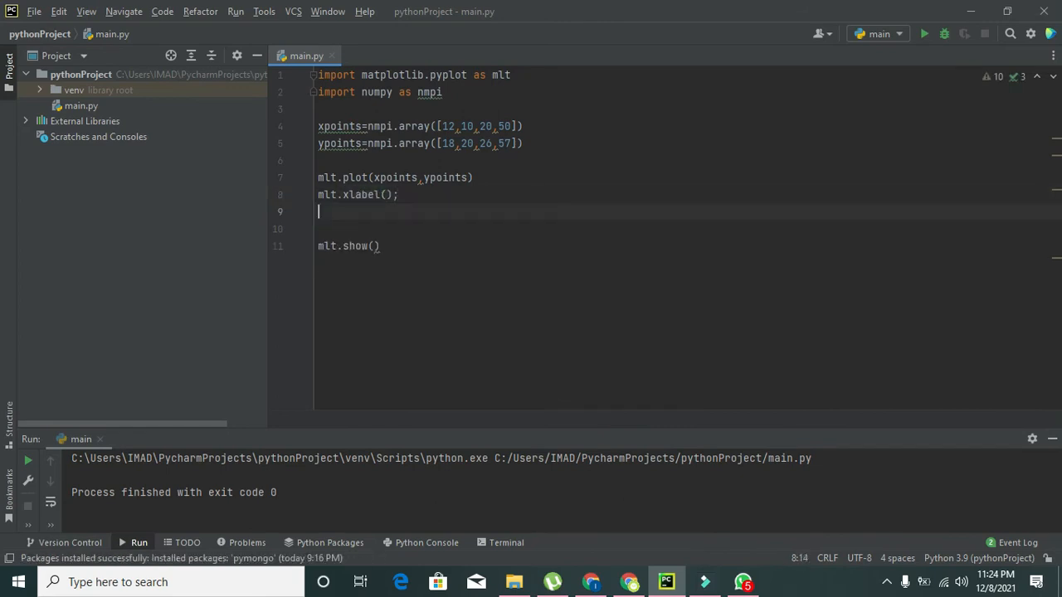
text(mlt)
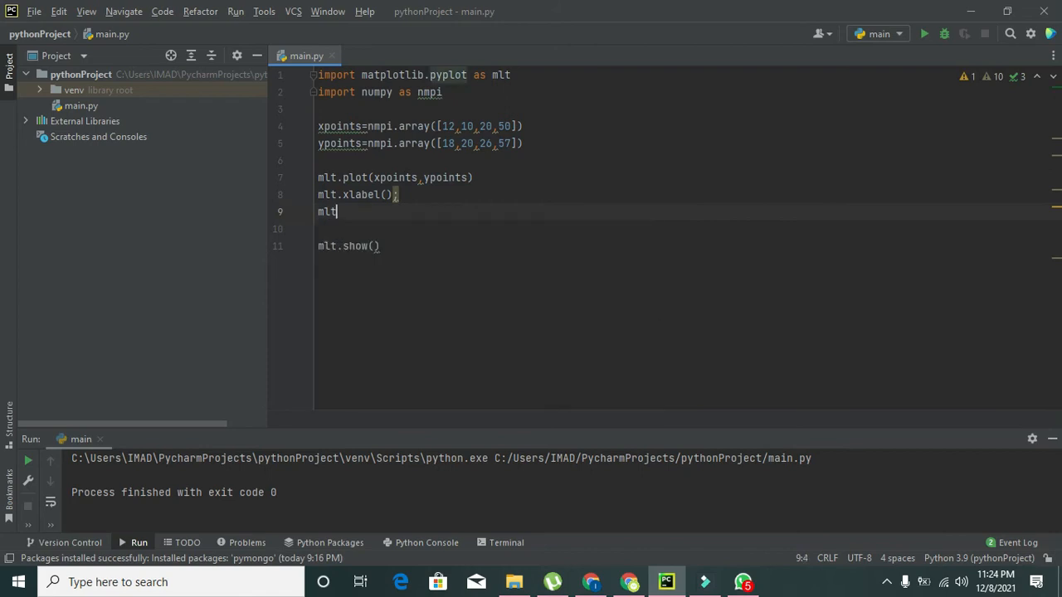
text(.yla)
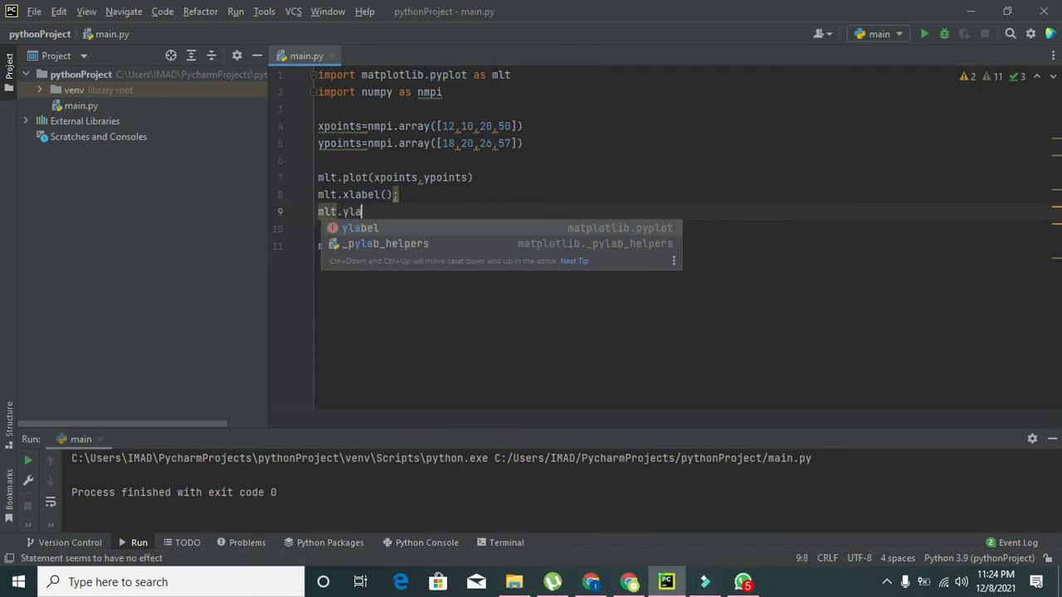
text(bel()
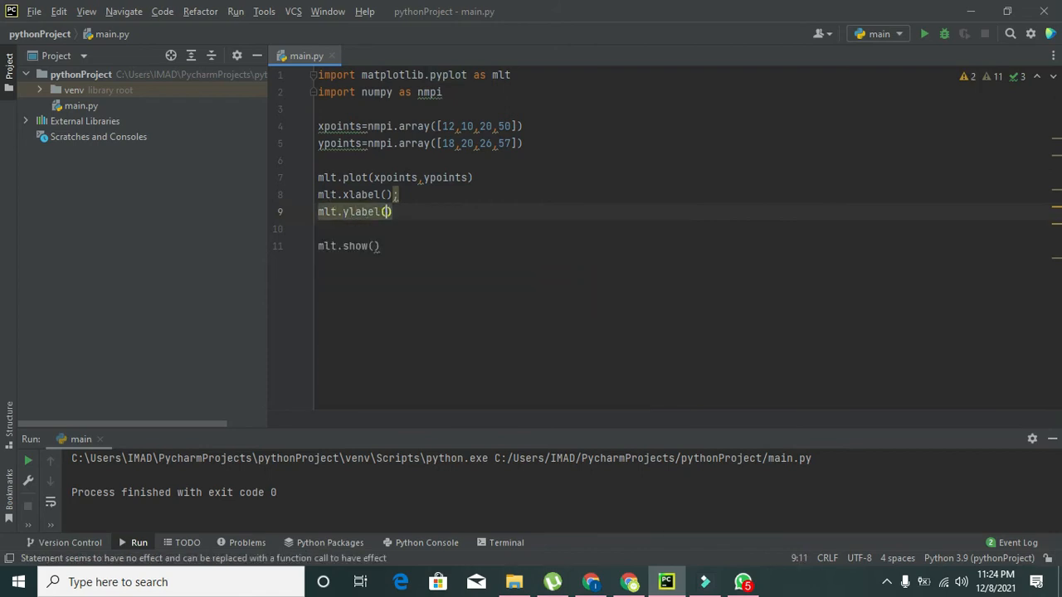
text();)
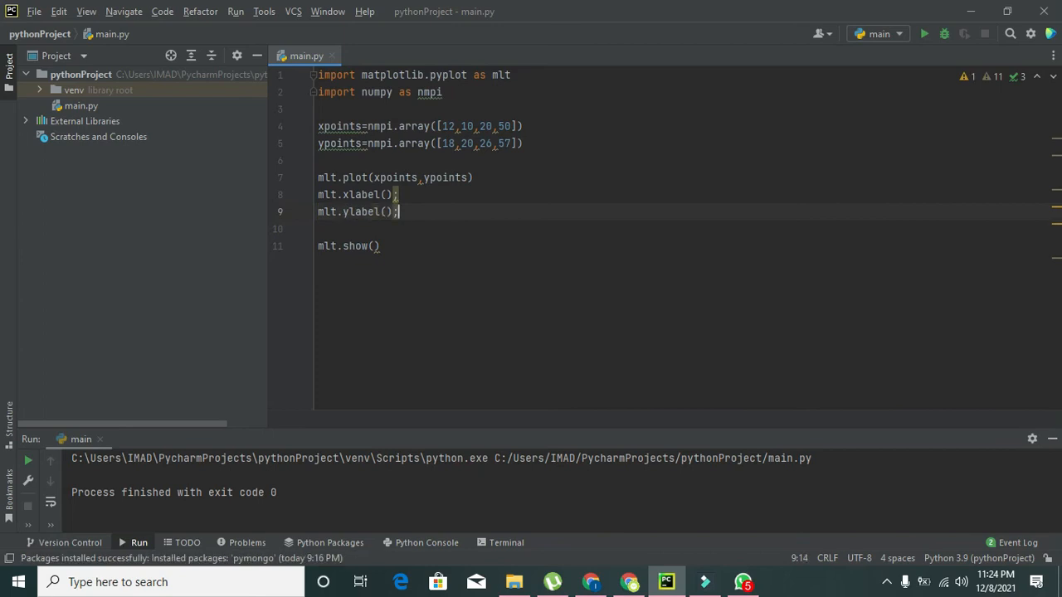
double_click(361, 194)
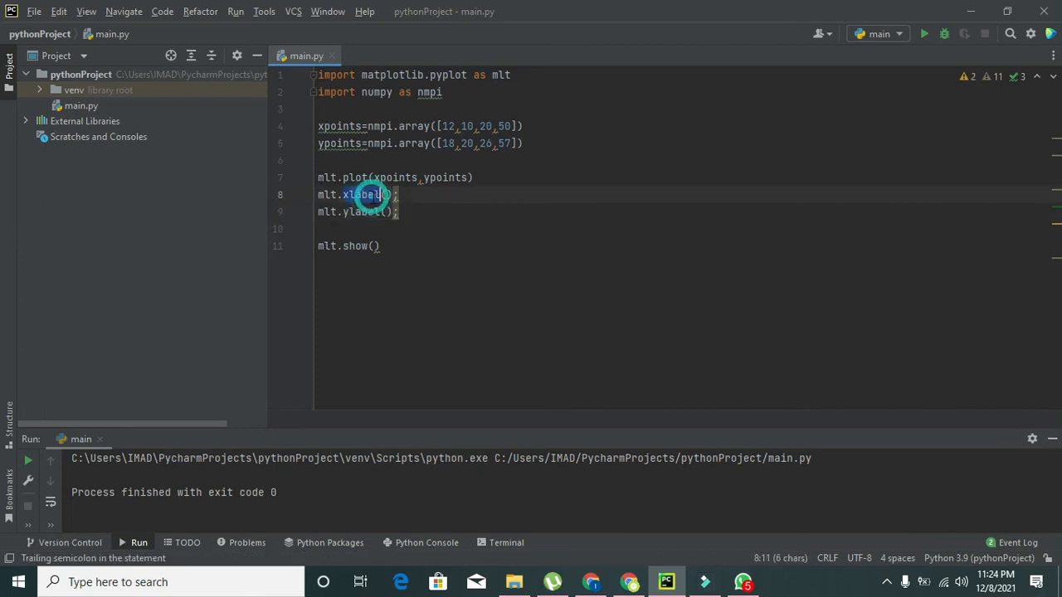
double_click(361, 212)
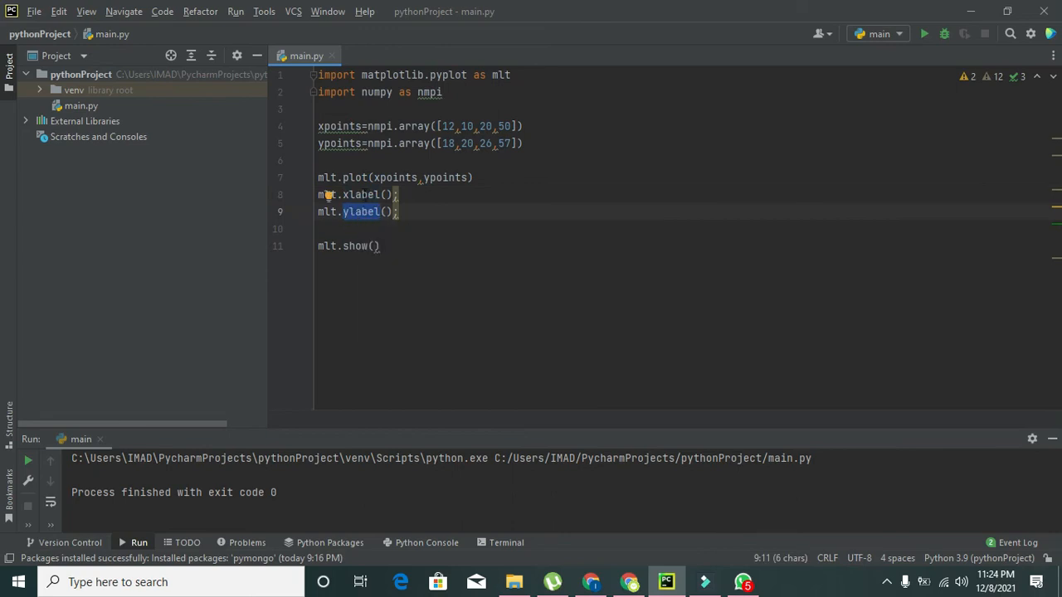
double_click(361, 195)
double_click(361, 212)
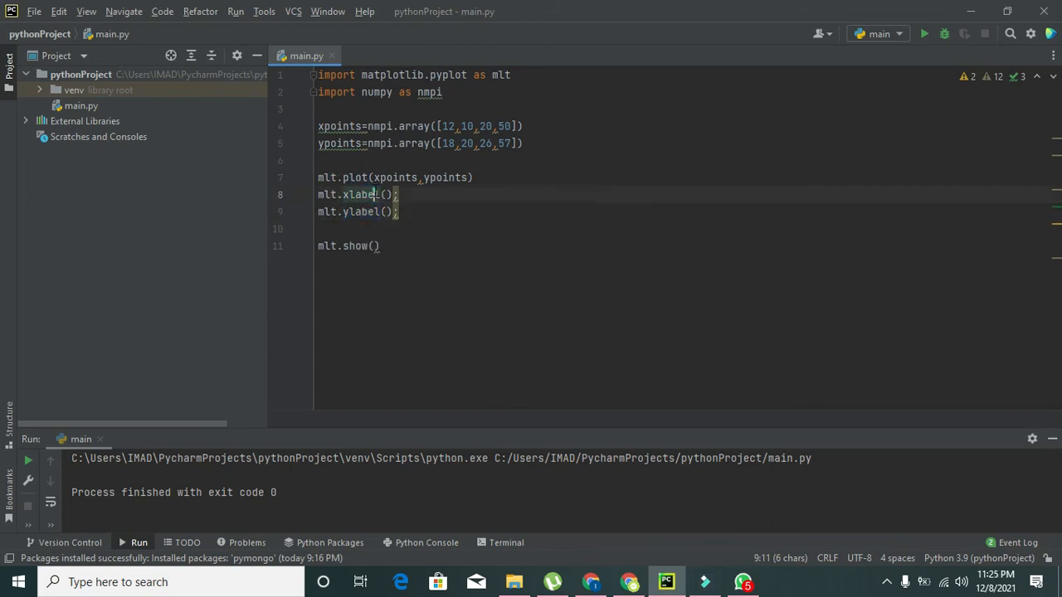
click(335, 194)
mouse_move(335, 194)
mouse_down()
mouse_move(380, 194)
mouse_move(318, 194)
mouse_up()
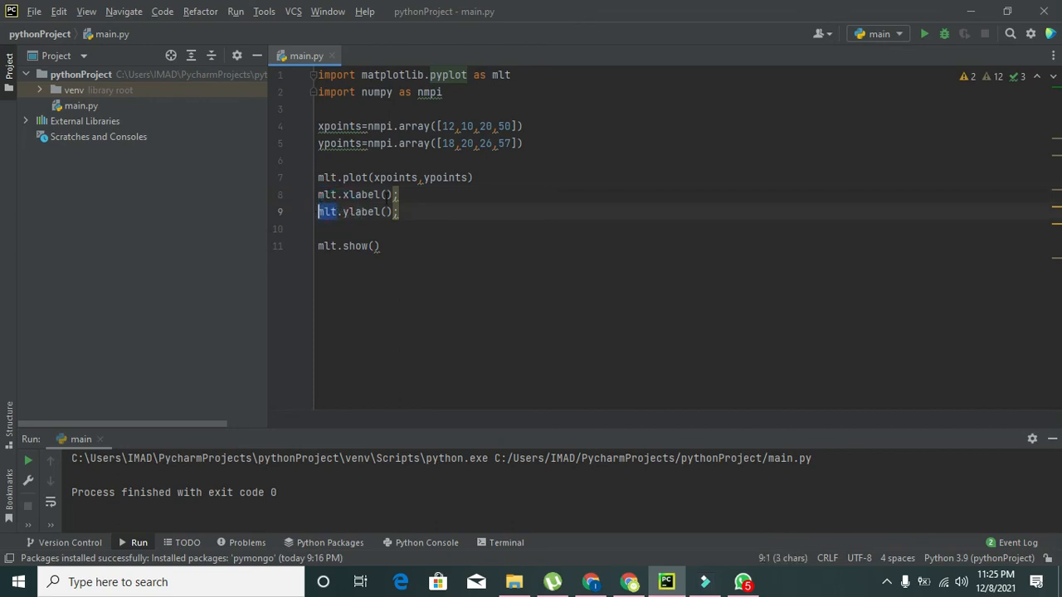
- Label the x-axis 'voltage' and the y-axis 'time', then run the script
click(387, 194)
mouse_move(396, 194)
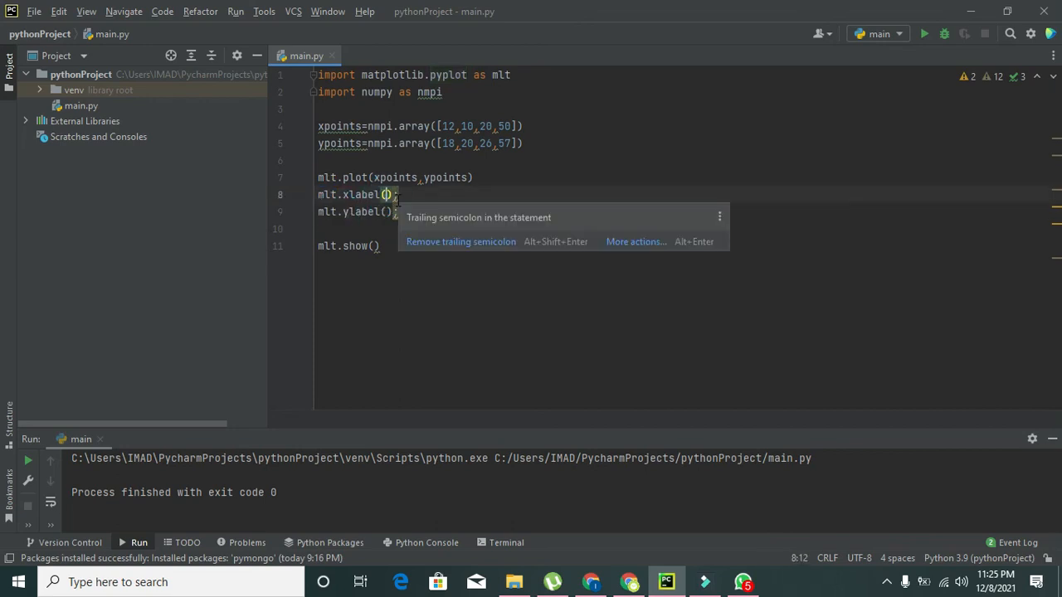
text(')
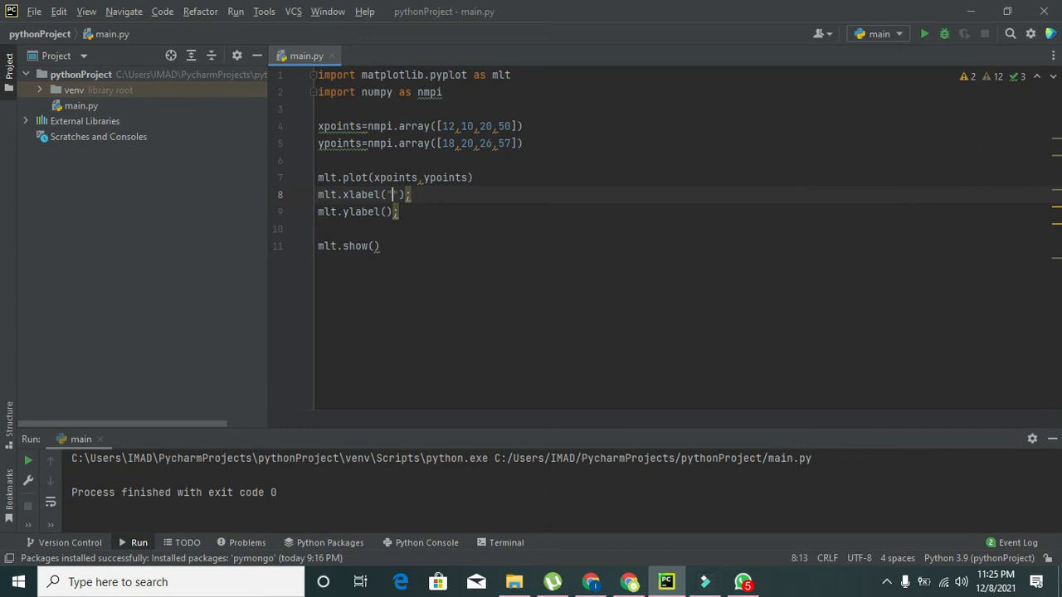
text(vo)
text(ltage)
click(387, 212)
text(')
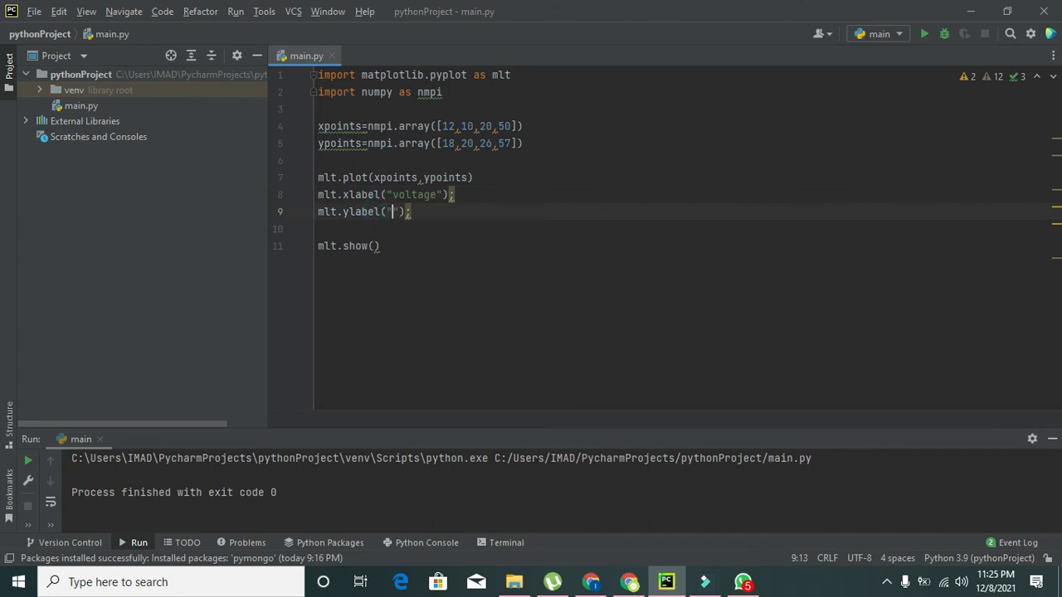
text(ti)
text(me)
click(924, 34)
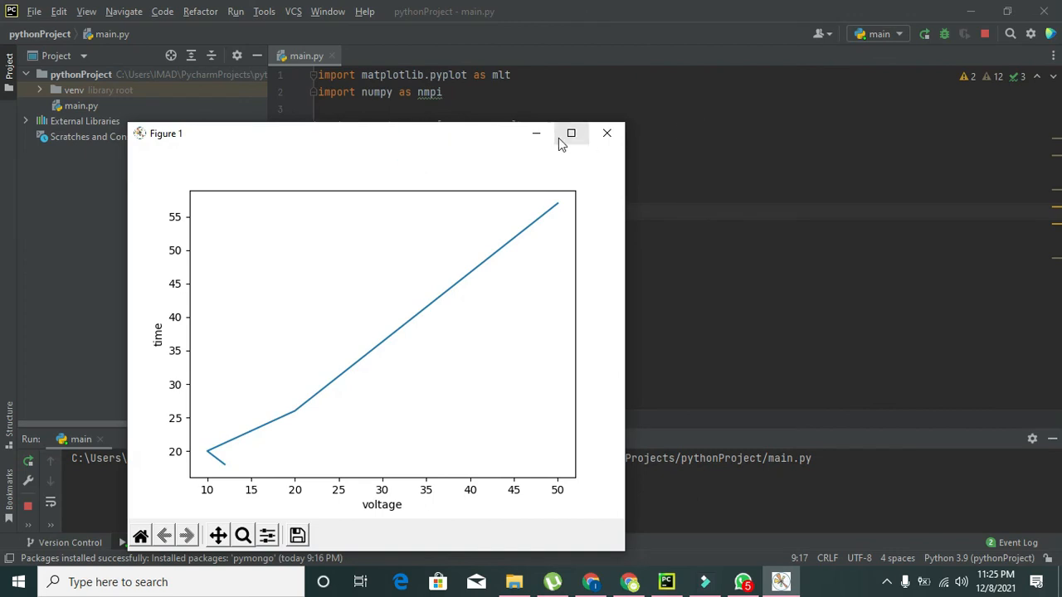
- Shrink the Figure 1 window and position it at the top right beside the code
drag(627, 123, 497, 293)
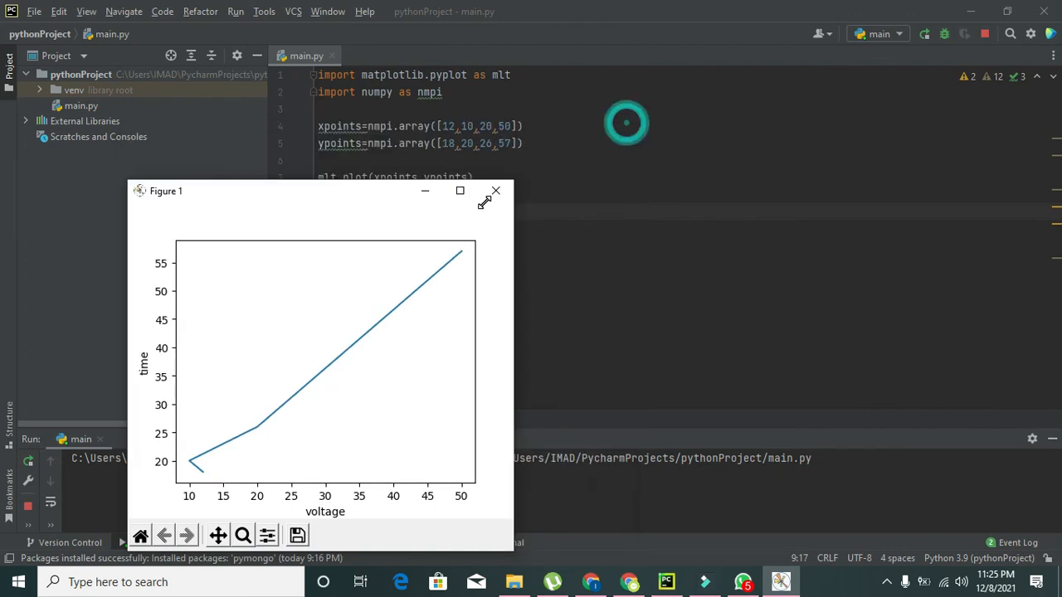
drag(382, 304, 940, 19)
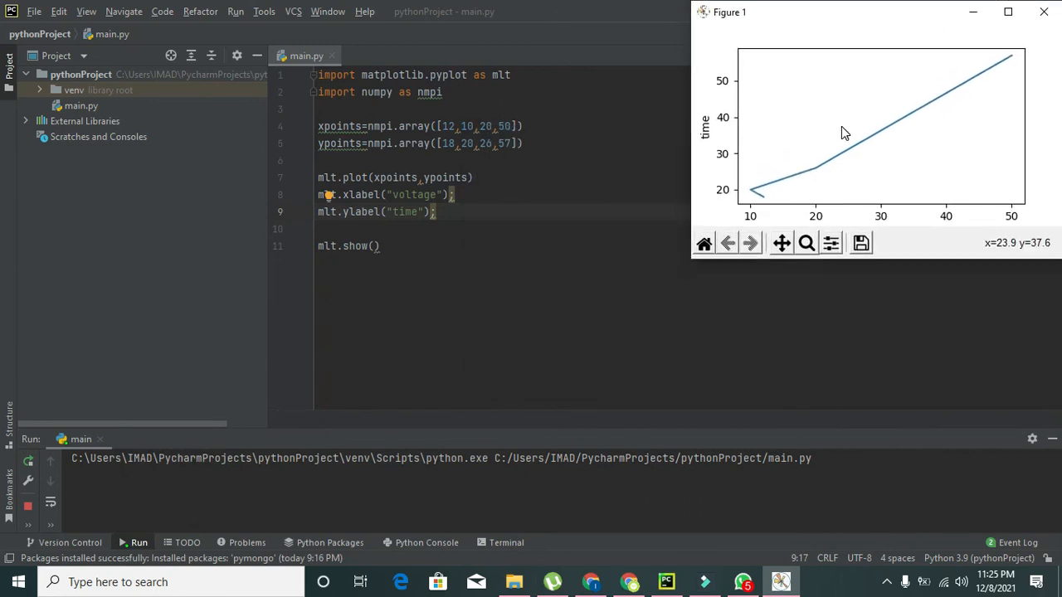
drag(910, 260, 905, 220)
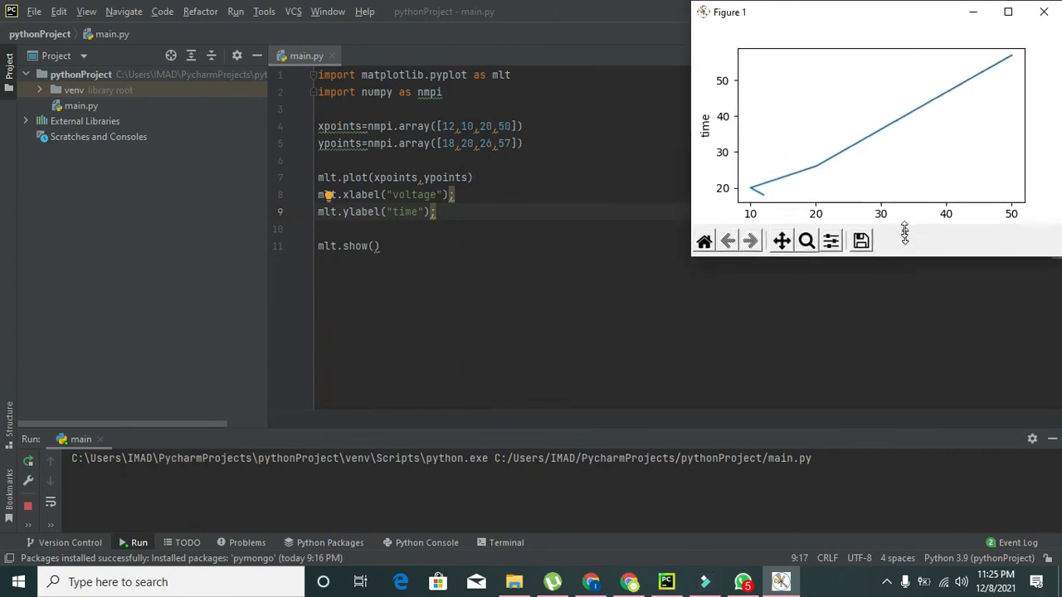
drag(873, 12, 846, 31)
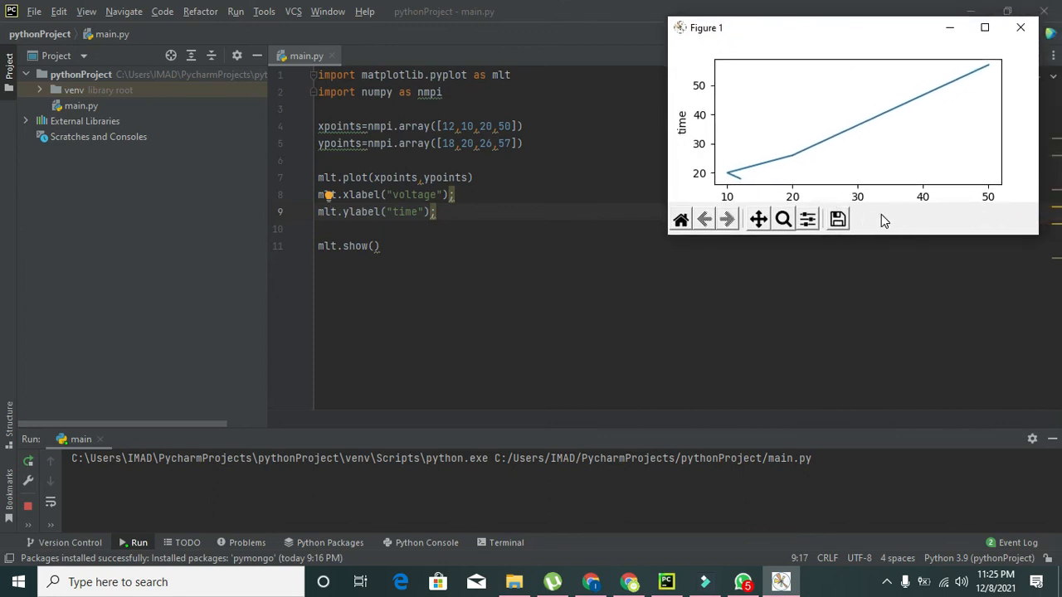
mouse_move(916, 235)
mouse_down()
mouse_move(931, 332)
mouse_move(924, 209)
mouse_up()
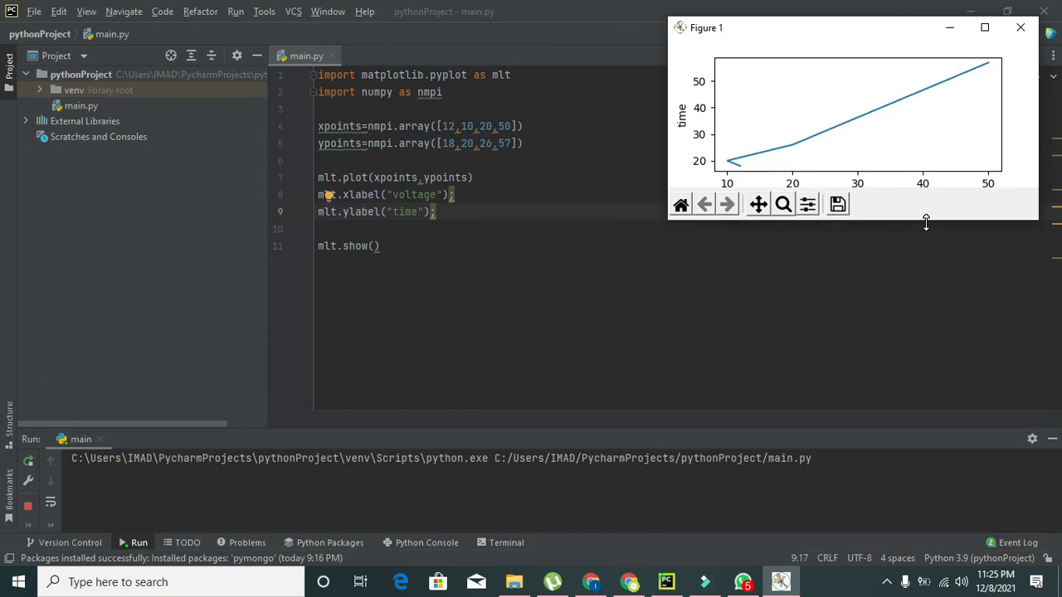
drag(926, 222, 923, 213)
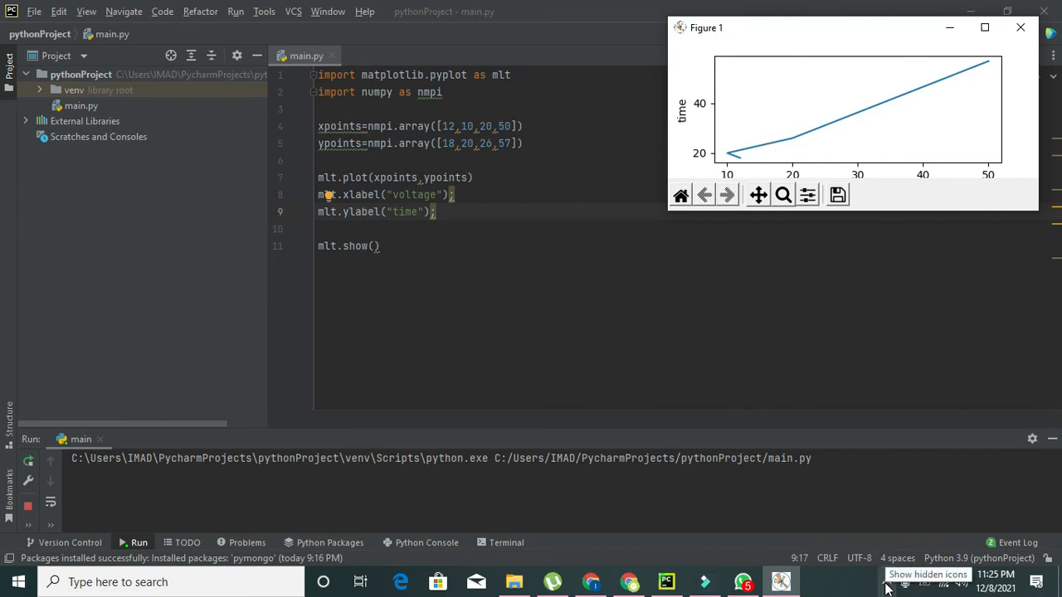
- Show the hidden Windows system tray icons to reach the screen recorder
click(888, 581)
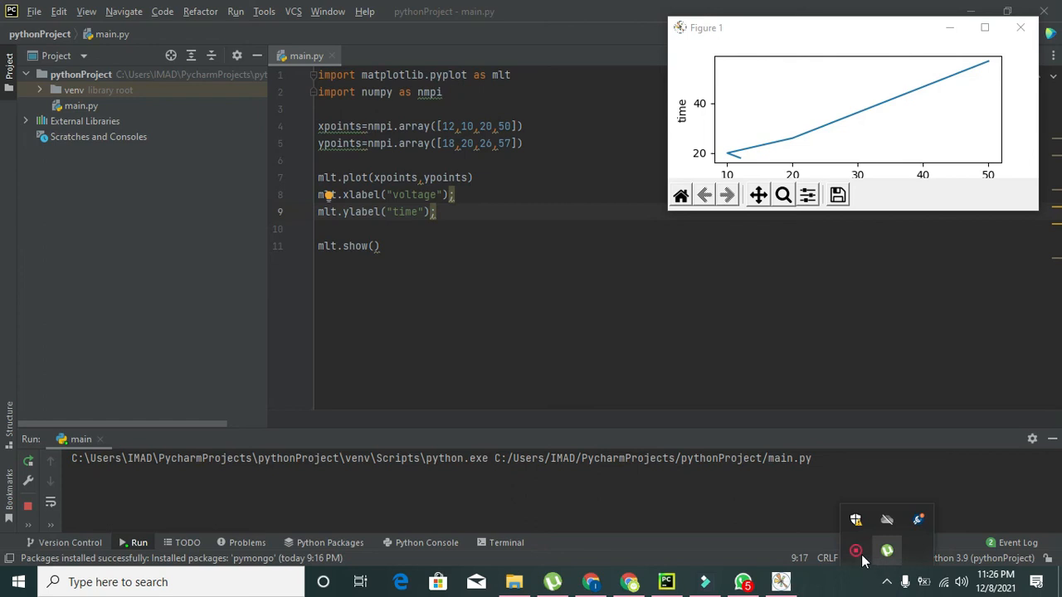